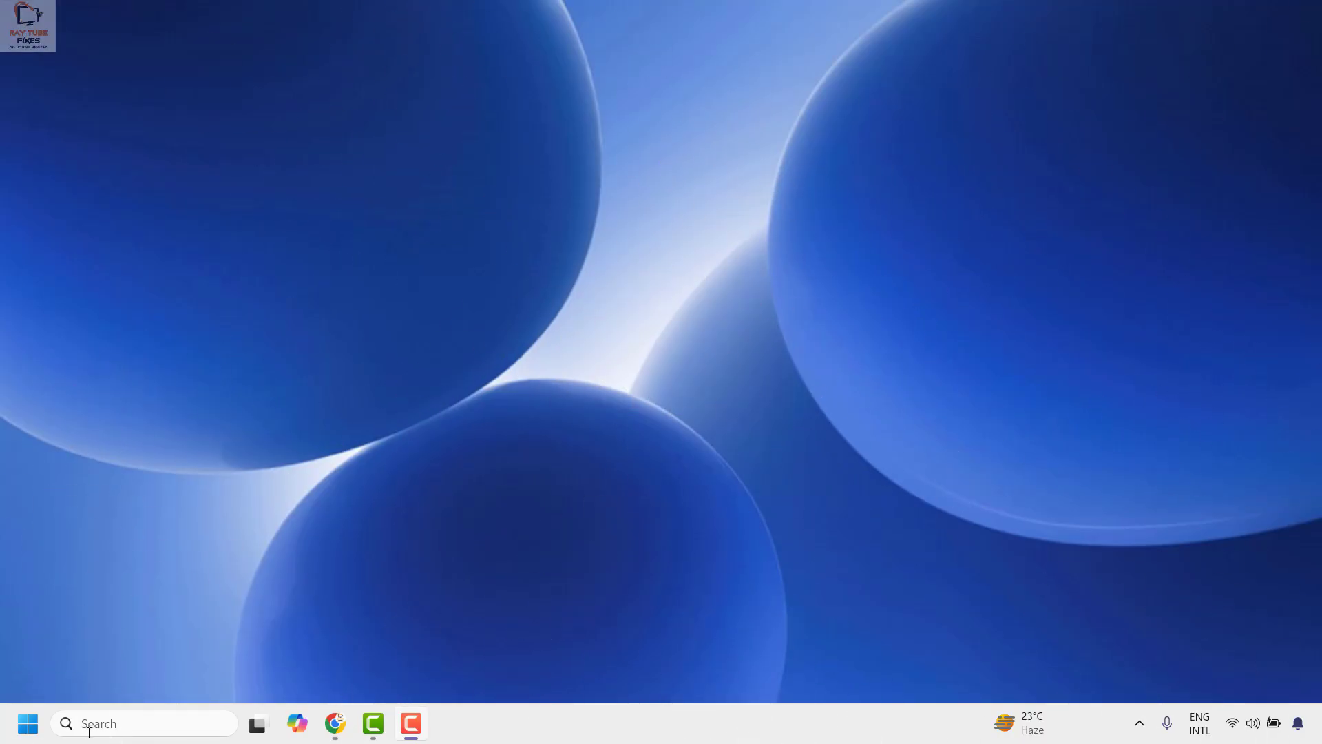
# Launch Windows Settings from the Win+X menu and go to the System page.
pyautogui.rightClick(29, 724)
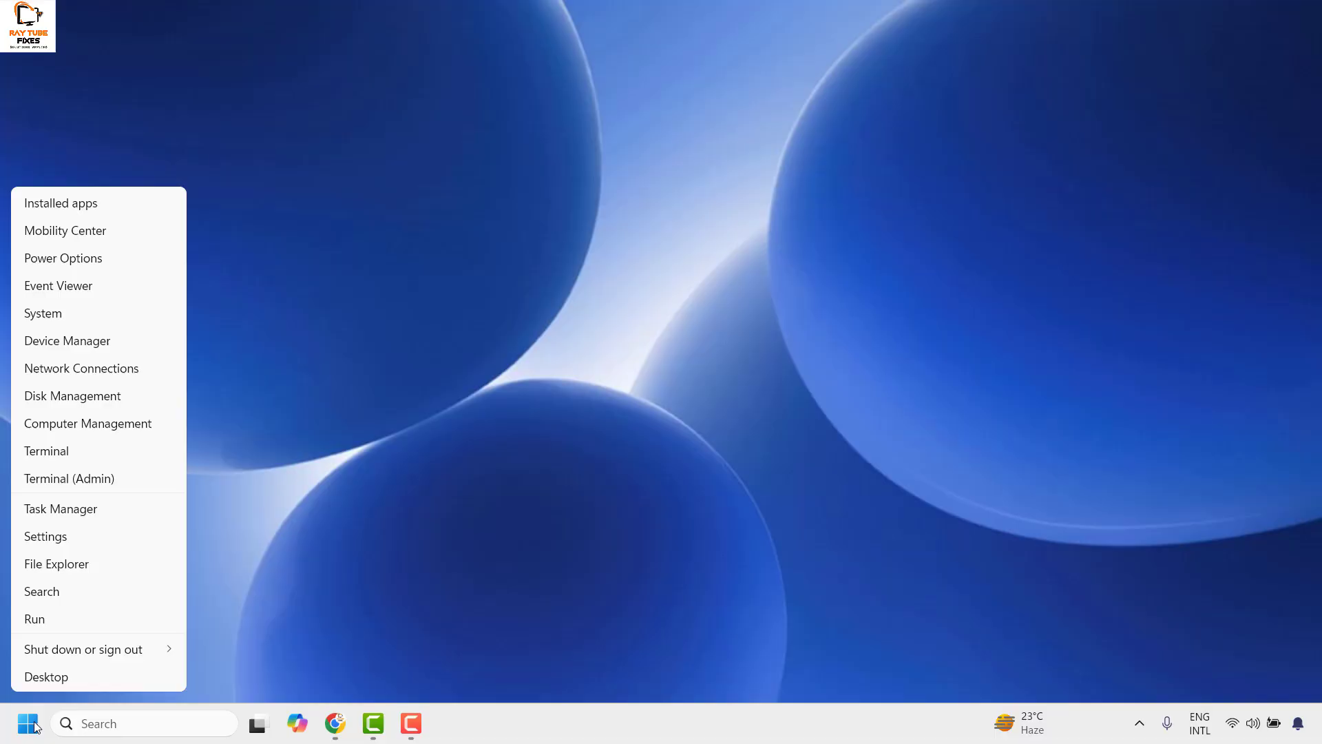
pyautogui.click(73, 536)
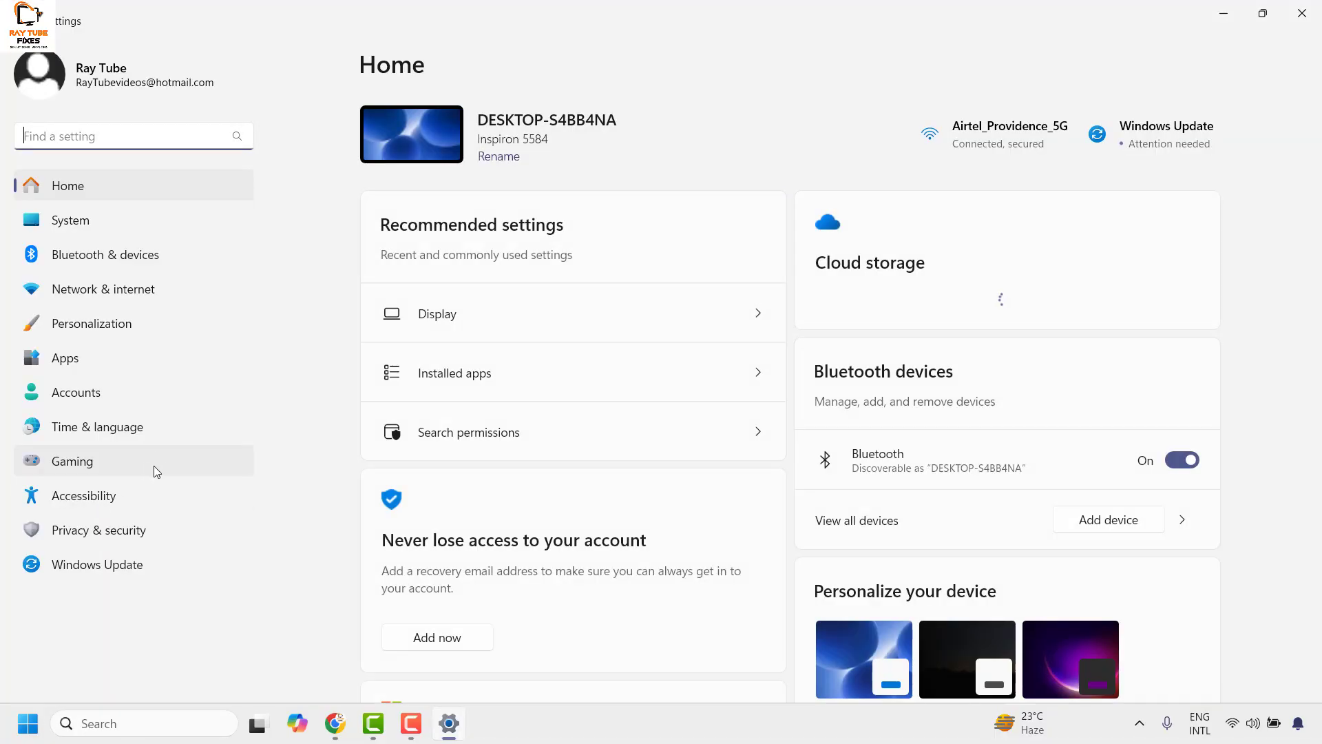
pyautogui.click(70, 221)
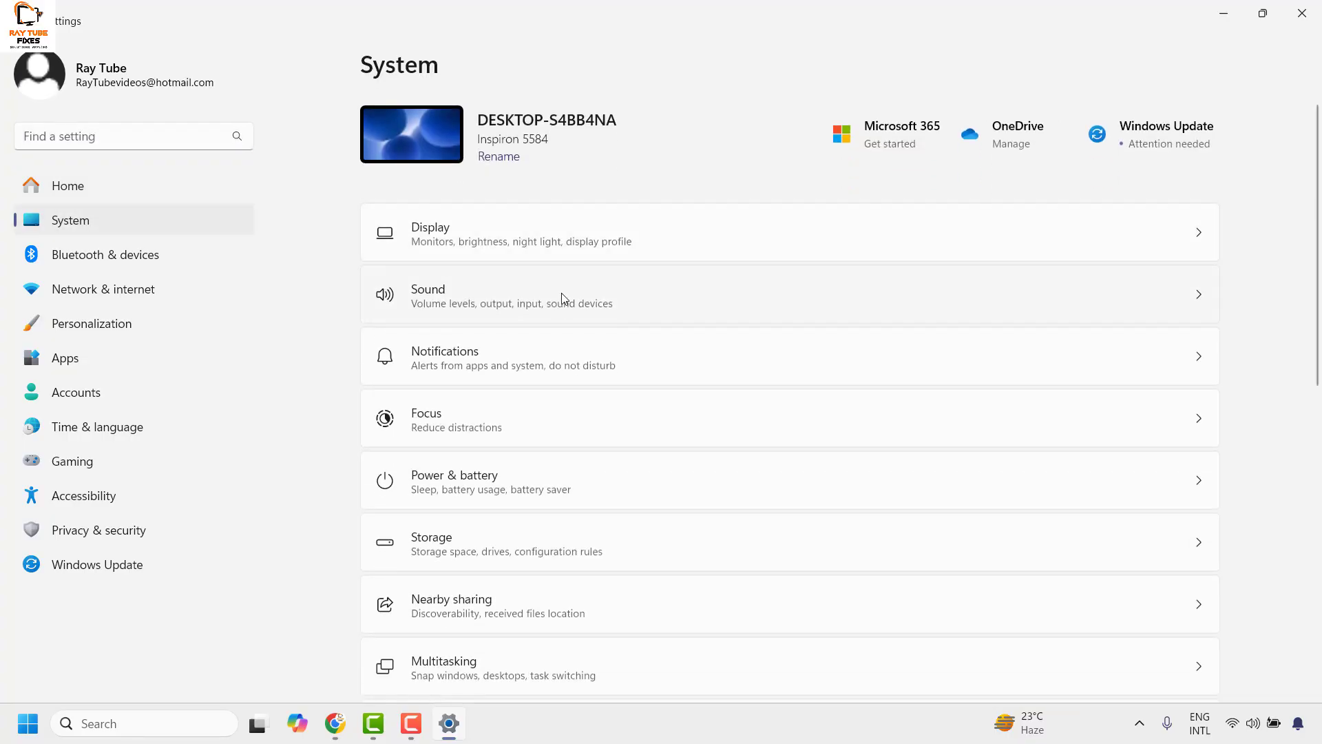
# Go to the Display page, showing scale 125% and resolution 1920 × 1080.
pyautogui.click(551, 244)
pyautogui.scroll(-3, 544, 401)
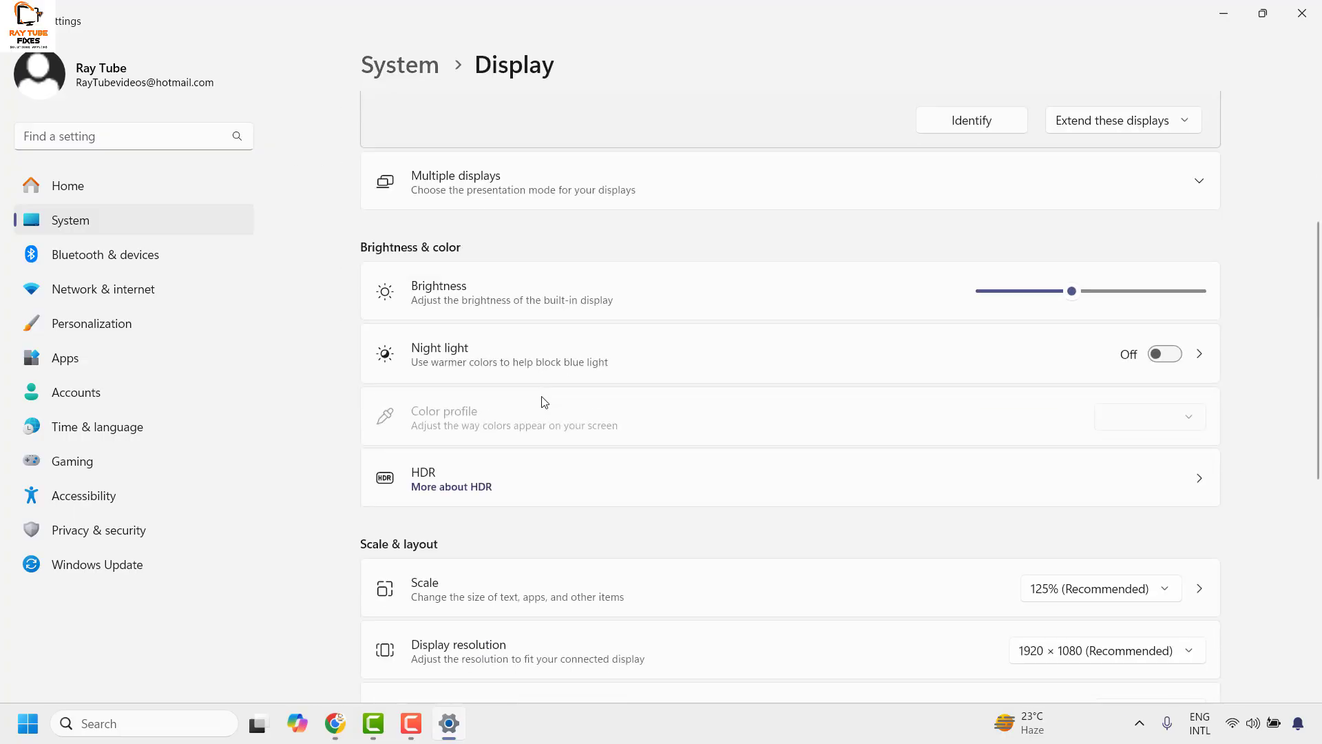
pyautogui.scroll(-2, 544, 401)
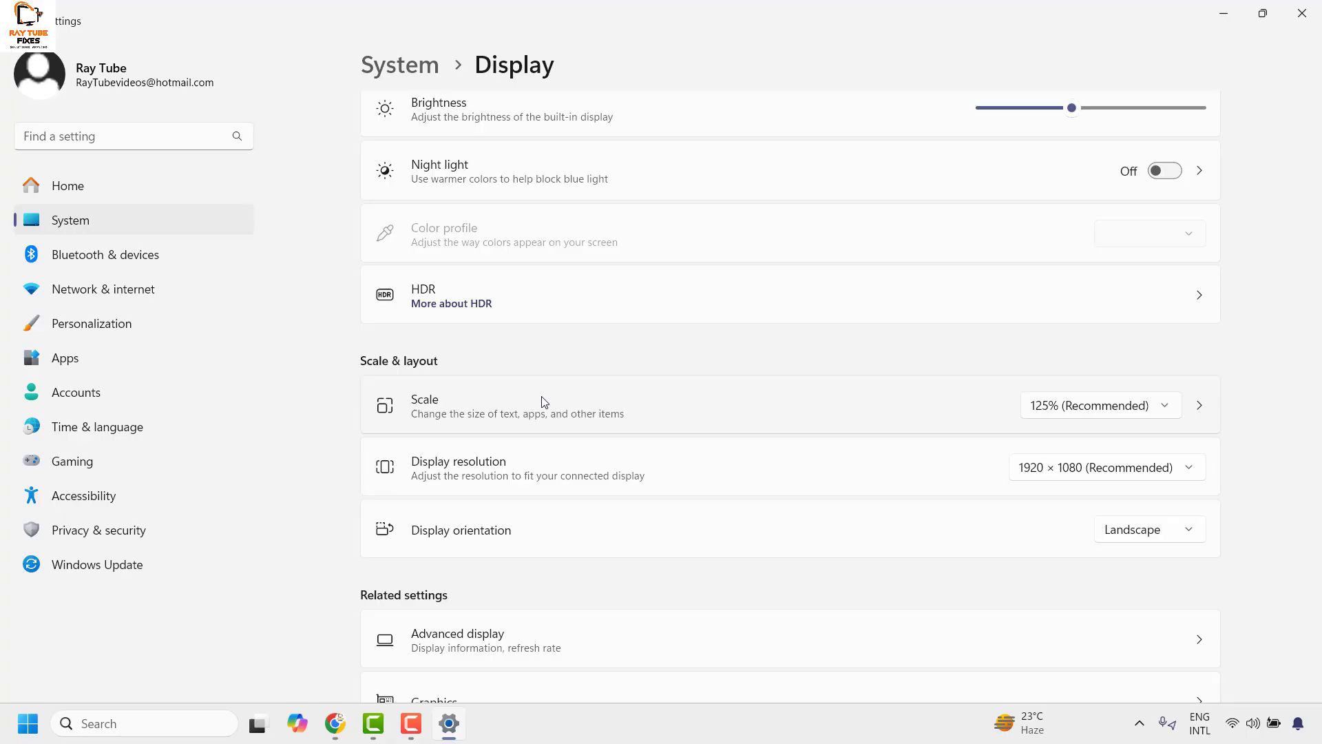
pyautogui.scroll(-2, 545, 401)
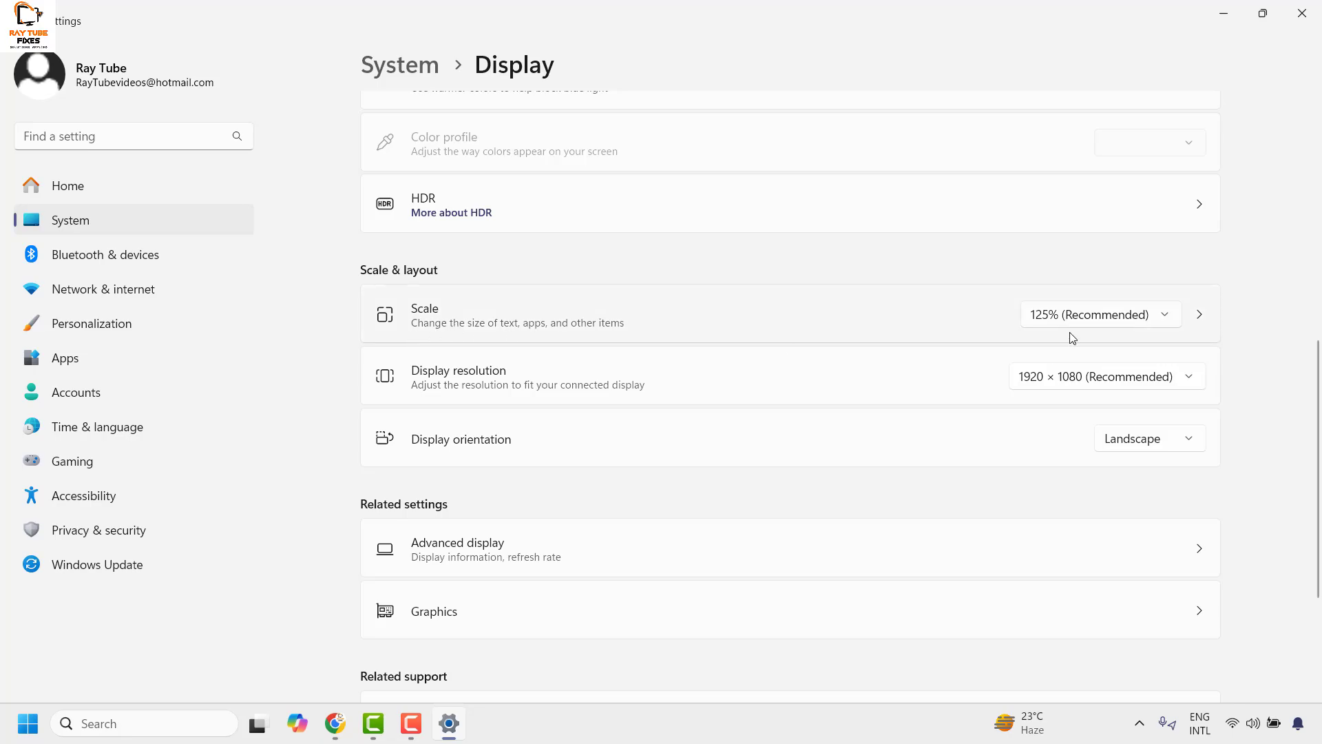
# Review the 100–175% scale options and close the list, leaving 125% selected.
pyautogui.click(1168, 315)
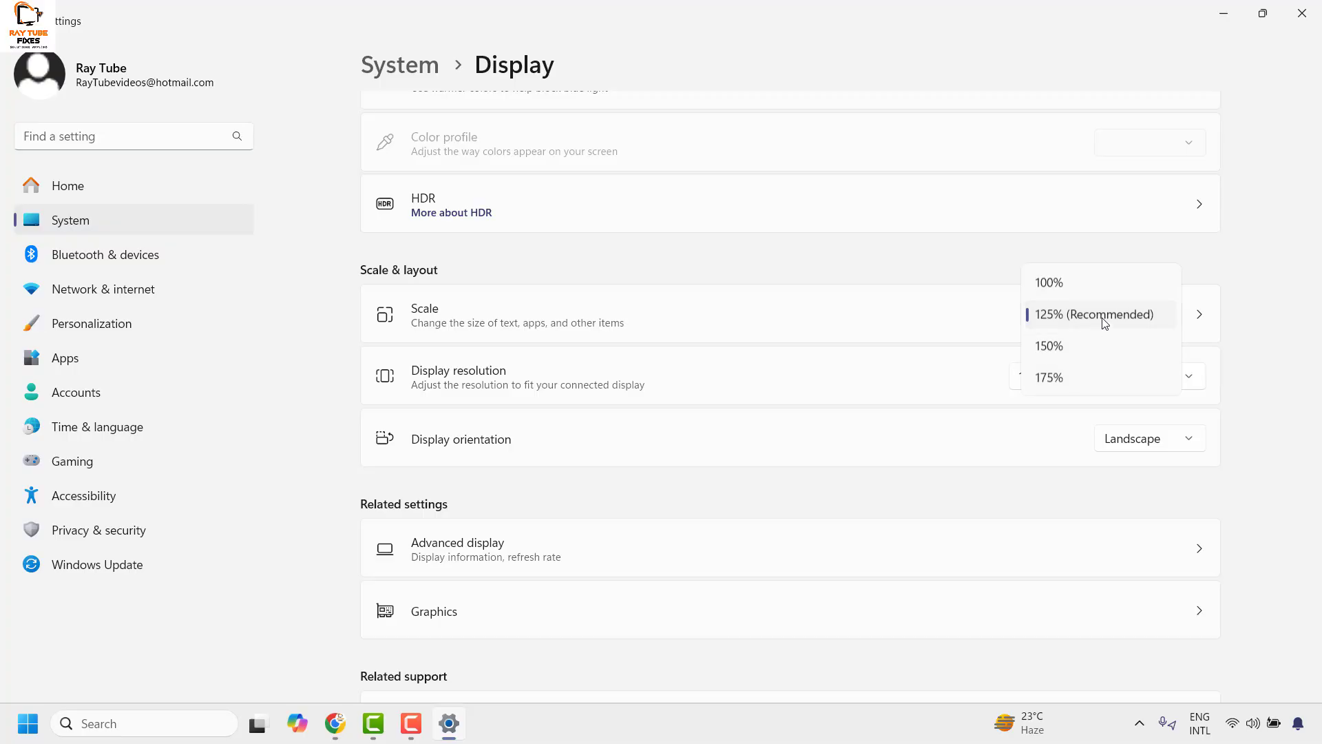
pyautogui.click(1287, 315)
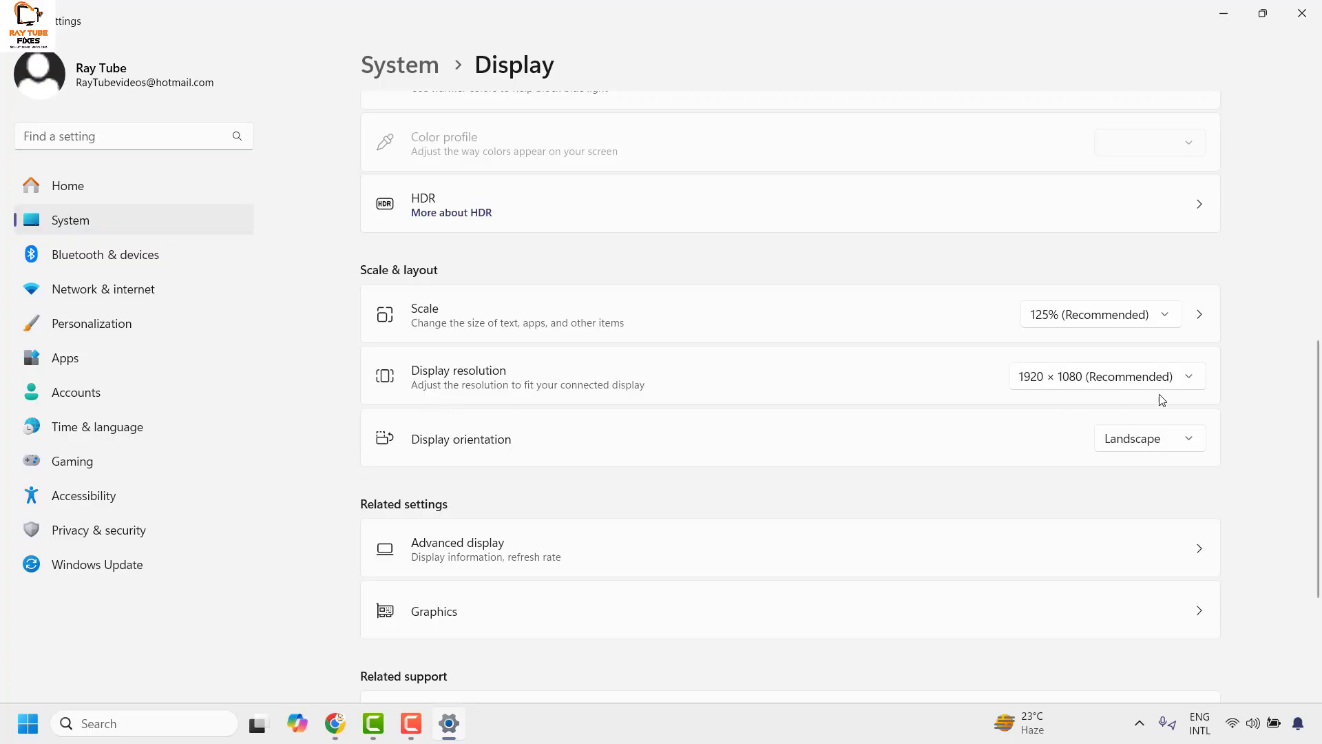
pyautogui.click(1186, 382)
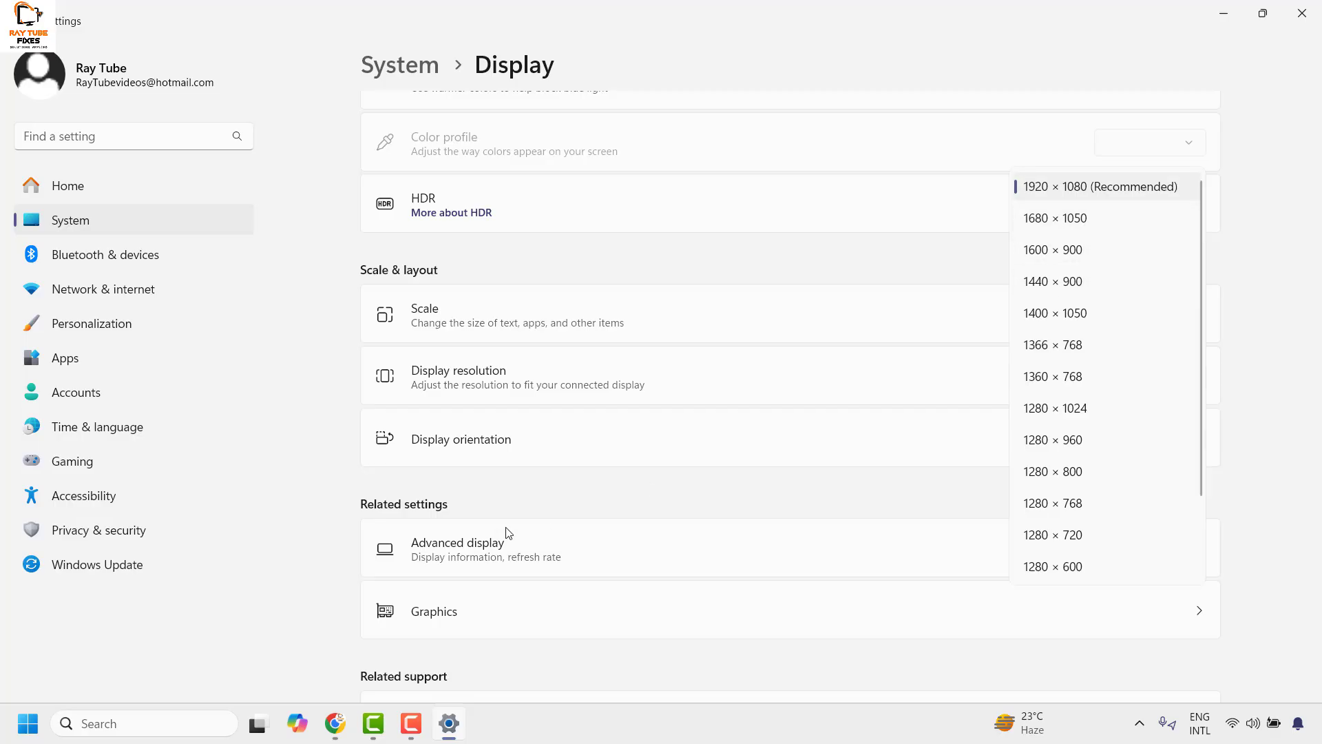
pyautogui.click(321, 484)
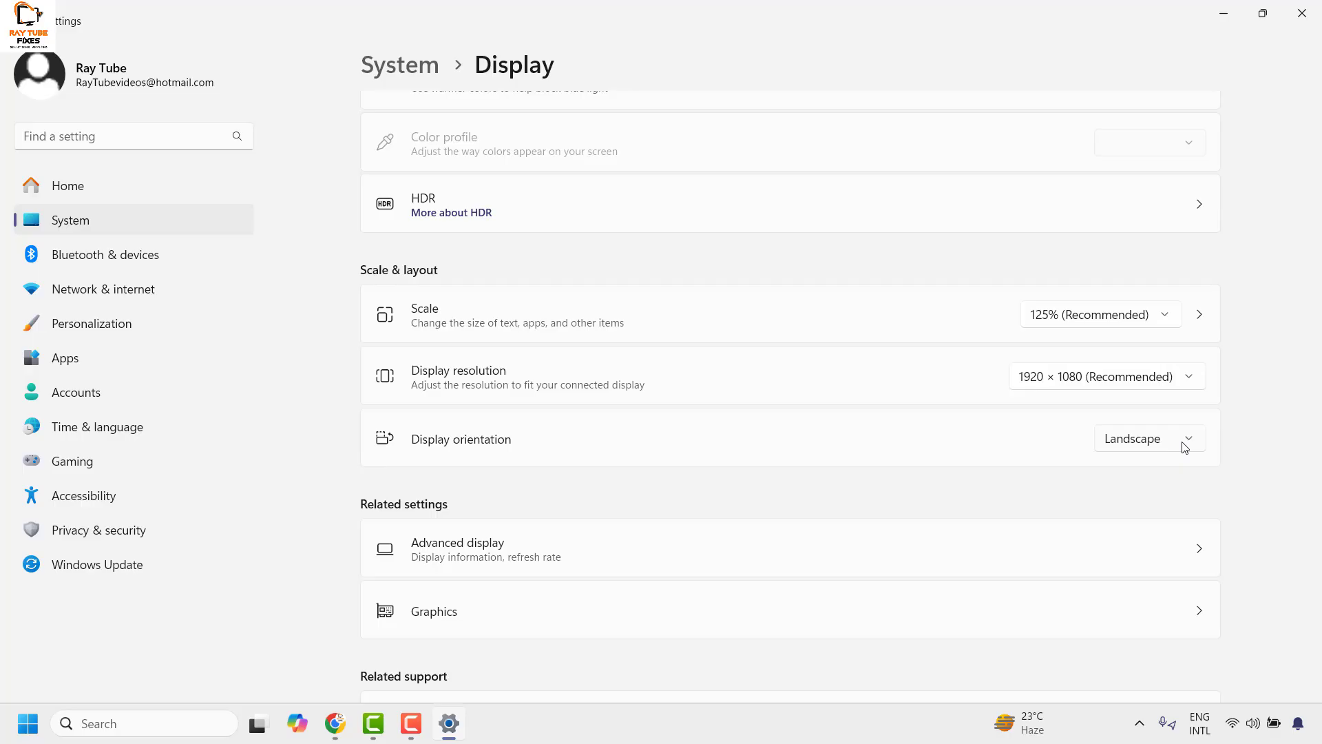
pyautogui.scroll(5, 768, 367)
pyautogui.scroll(3, 768, 366)
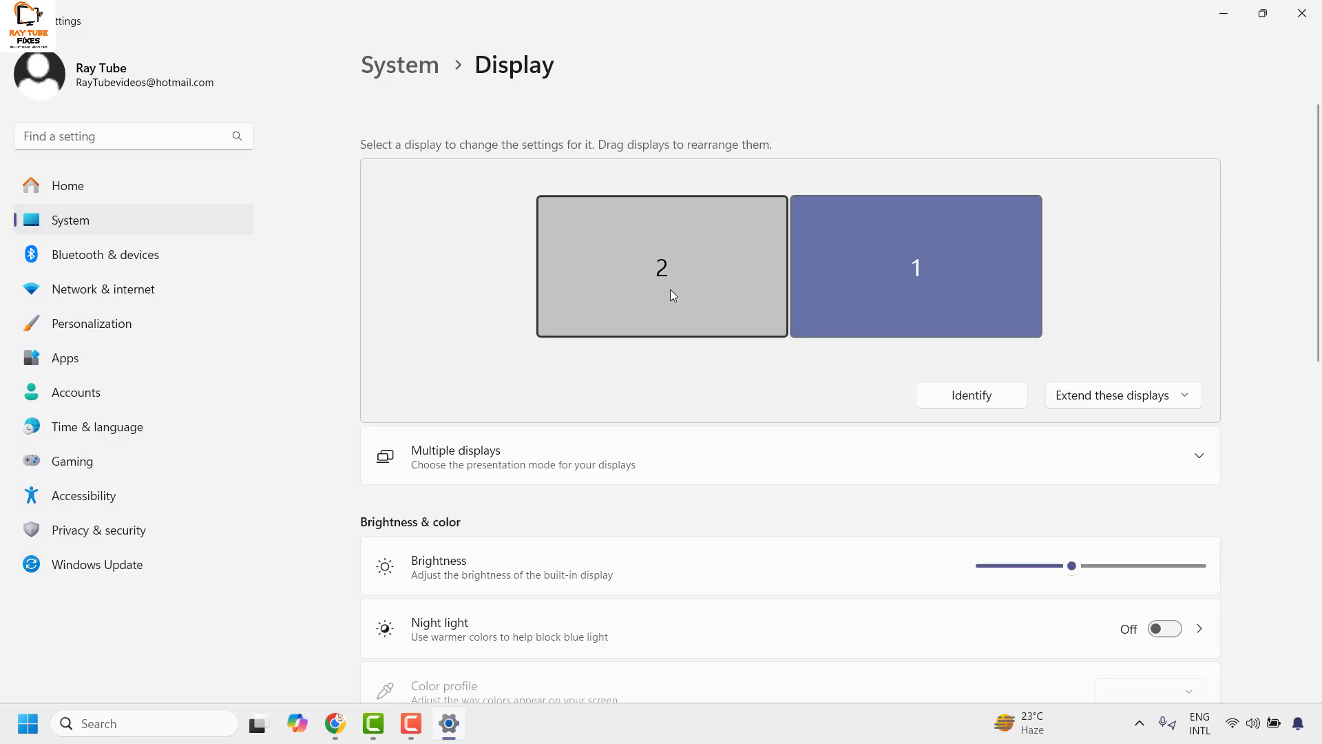
pyautogui.scroll(-6, 850, 456)
pyautogui.scroll(-3, 834, 478)
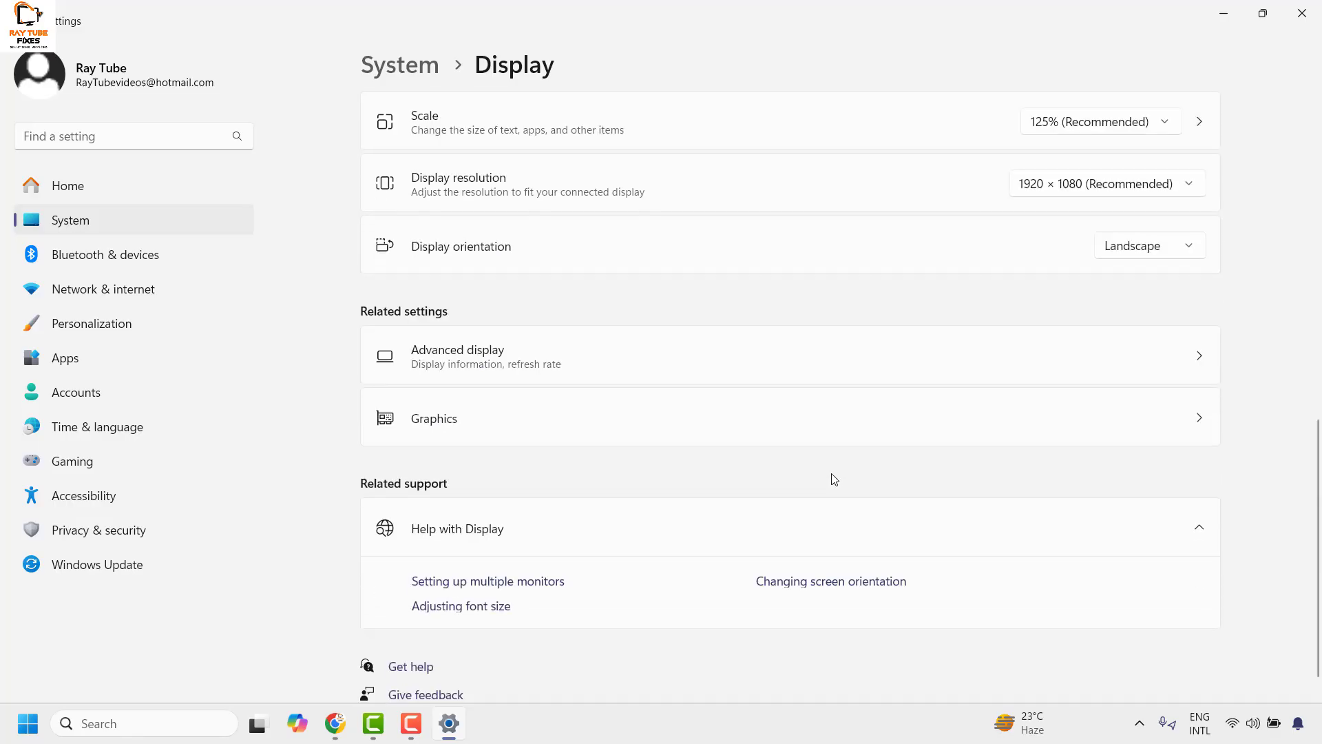
pyautogui.scroll(-1, 833, 478)
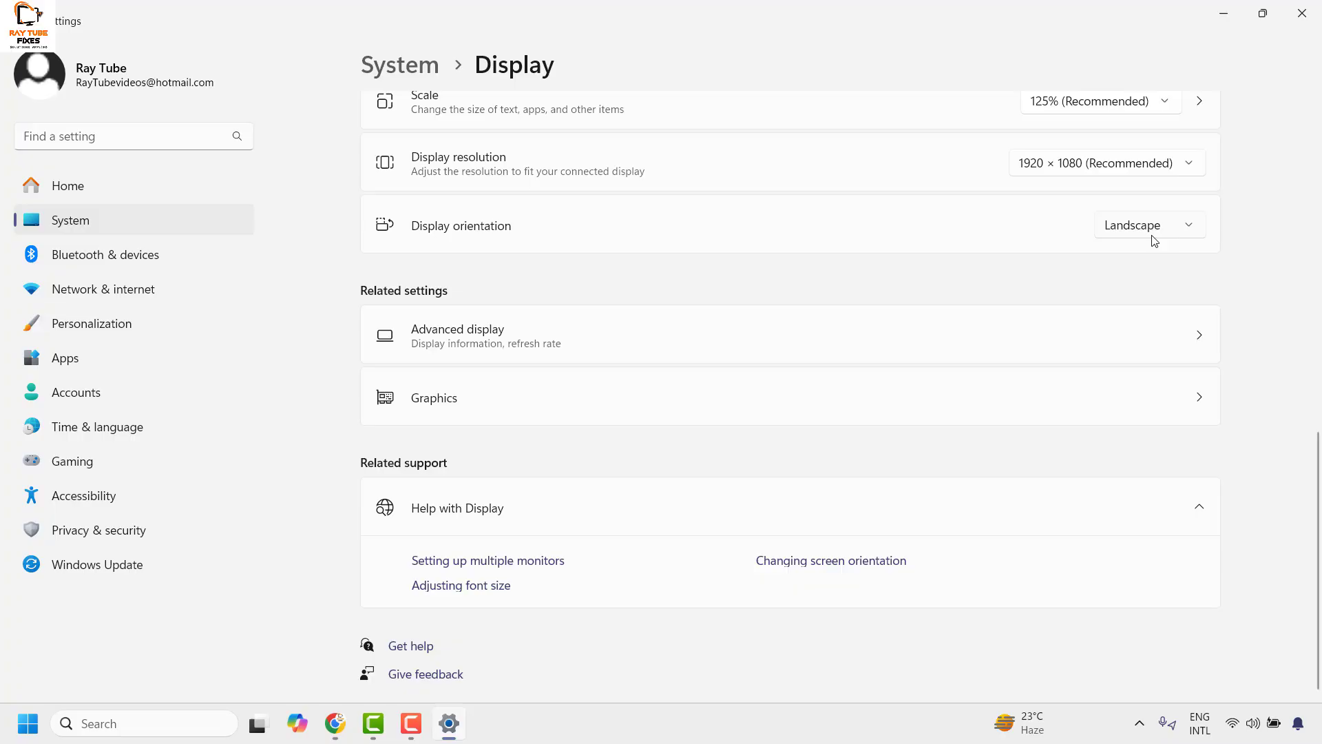
pyautogui.scroll(2, 1155, 240)
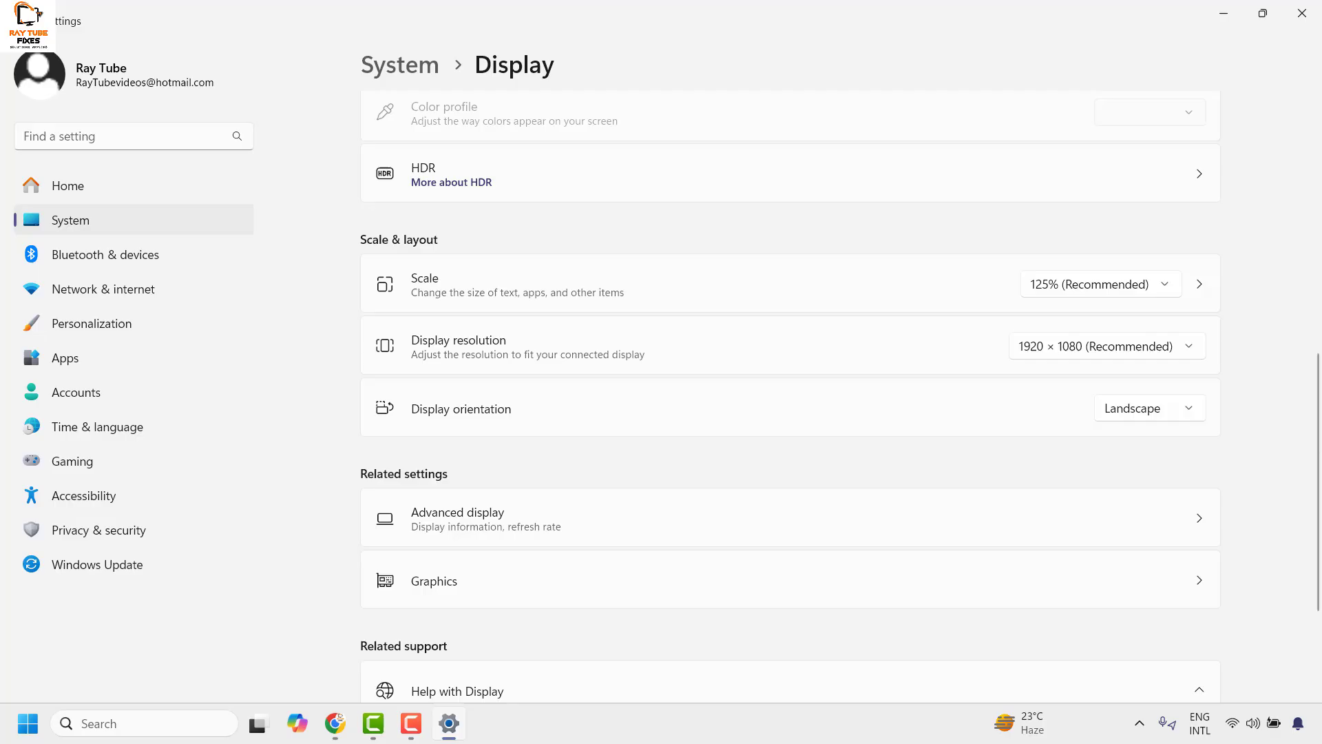
# Close the Settings window, returning to the desktop with display settings unchanged.
pyautogui.click(1302, 12)
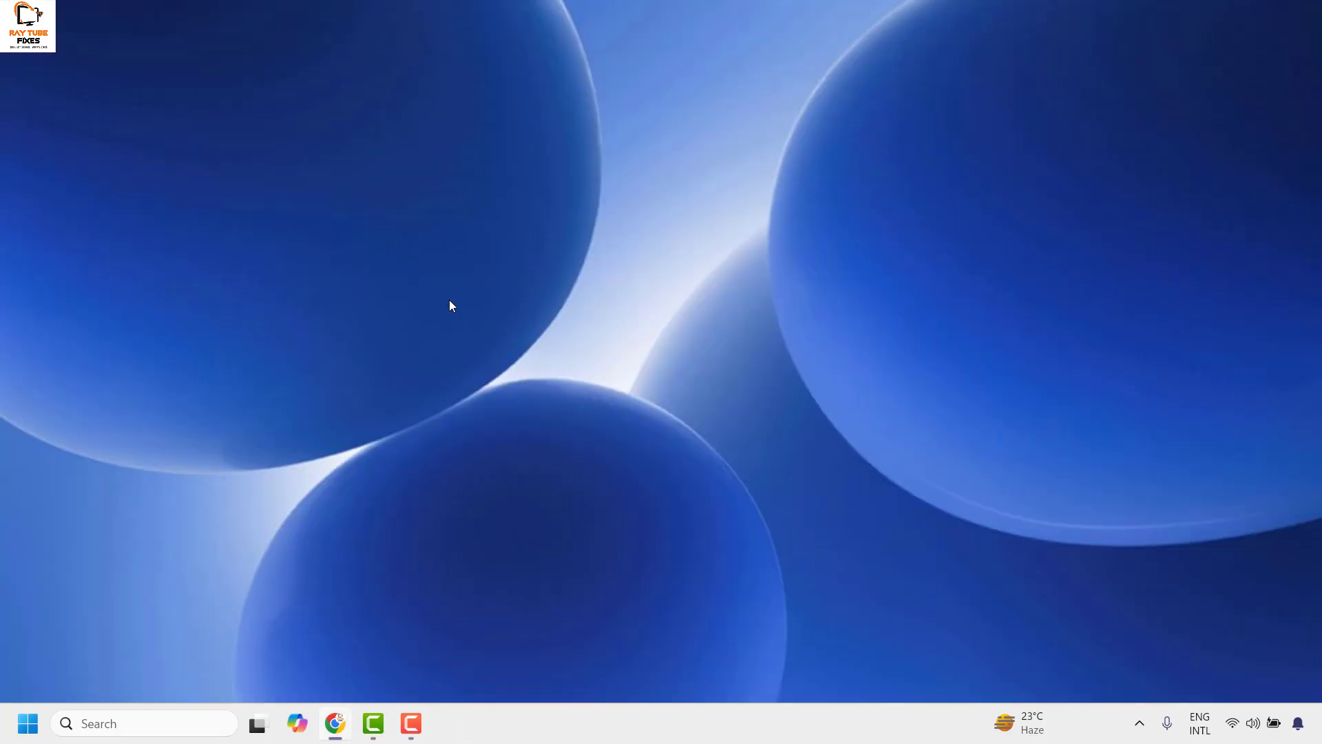